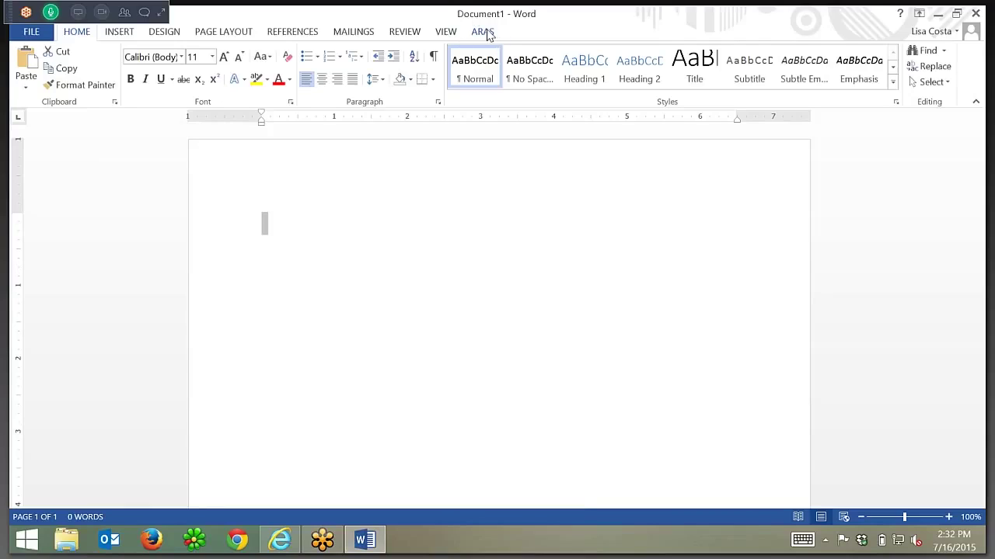
Start opening a document from Aras and log in to Aras Innovator with the account password.
click(483, 32)
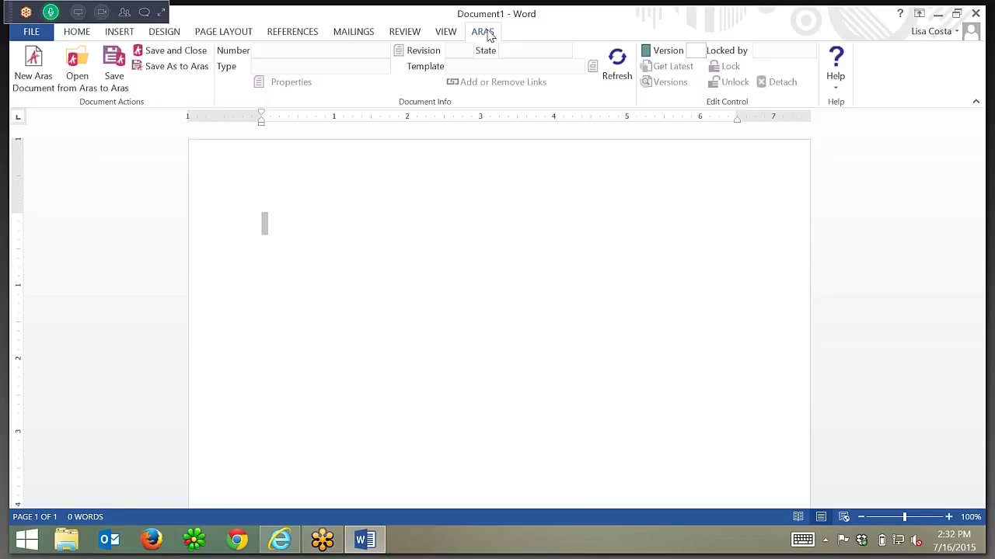
click(78, 68)
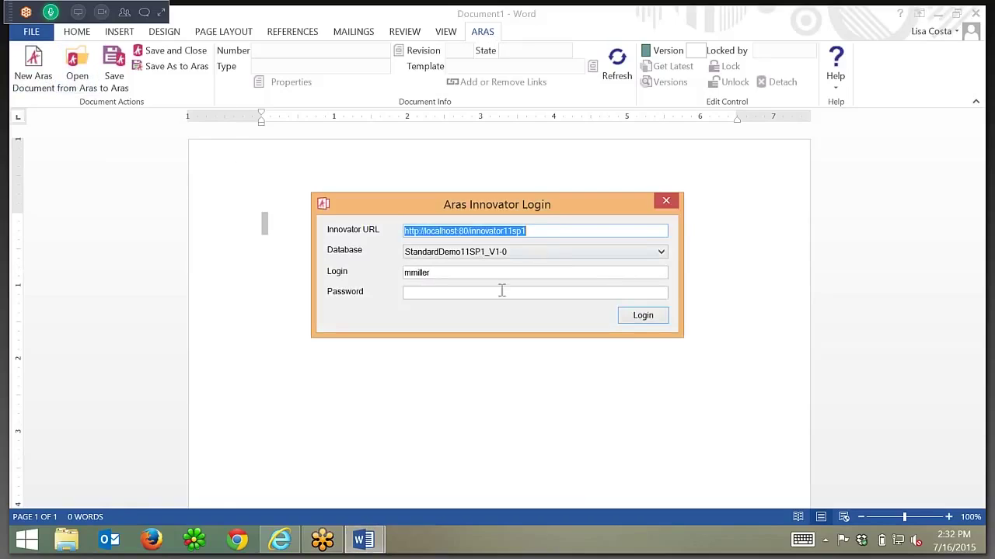
click(502, 290)
text(******)
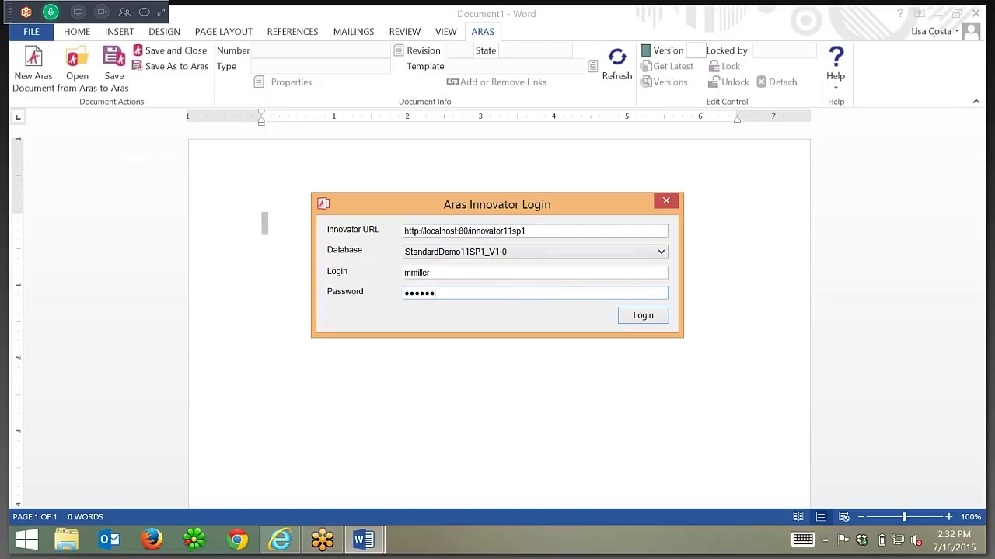
text(***)
click(649, 319)
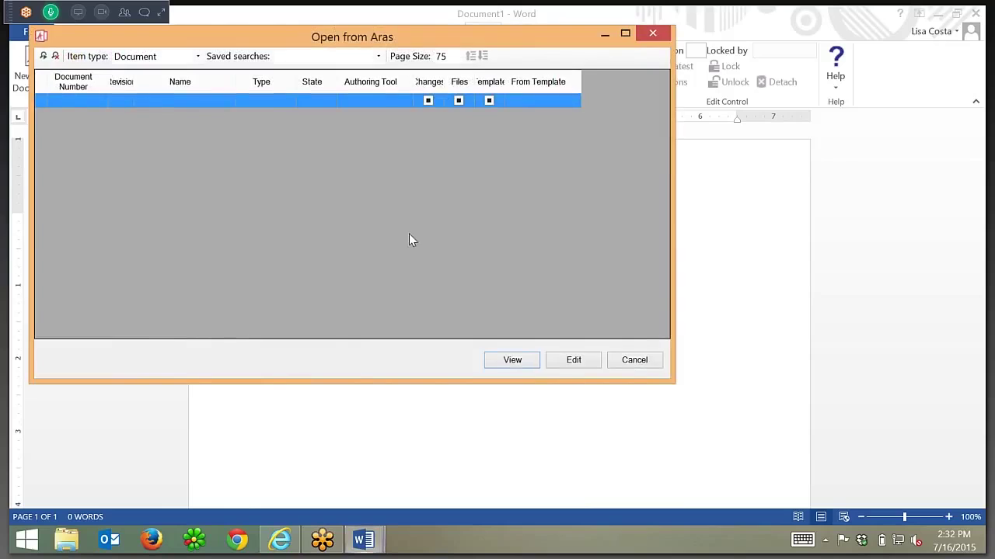
Search the Aras documents and filter the list by the state "rel*".
click(43, 56)
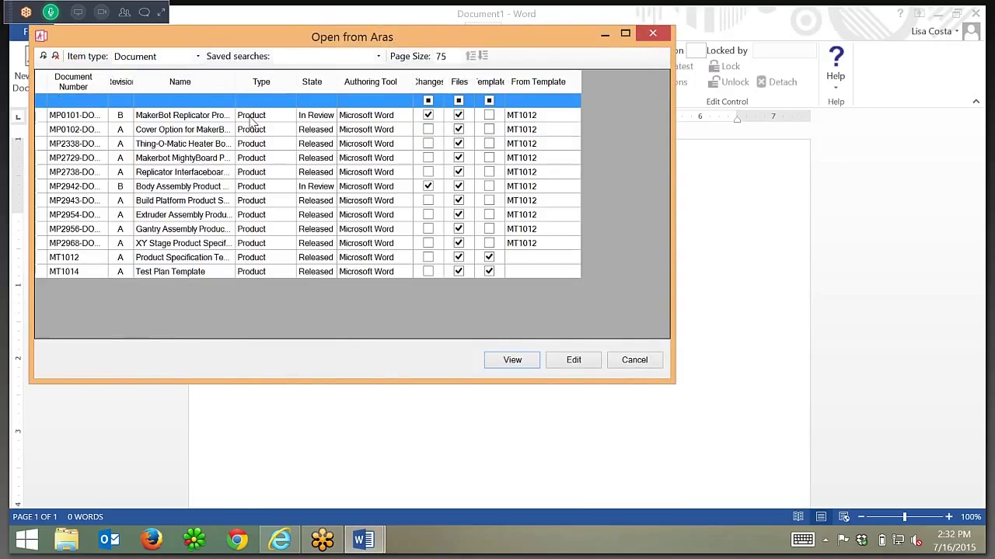
click(314, 102)
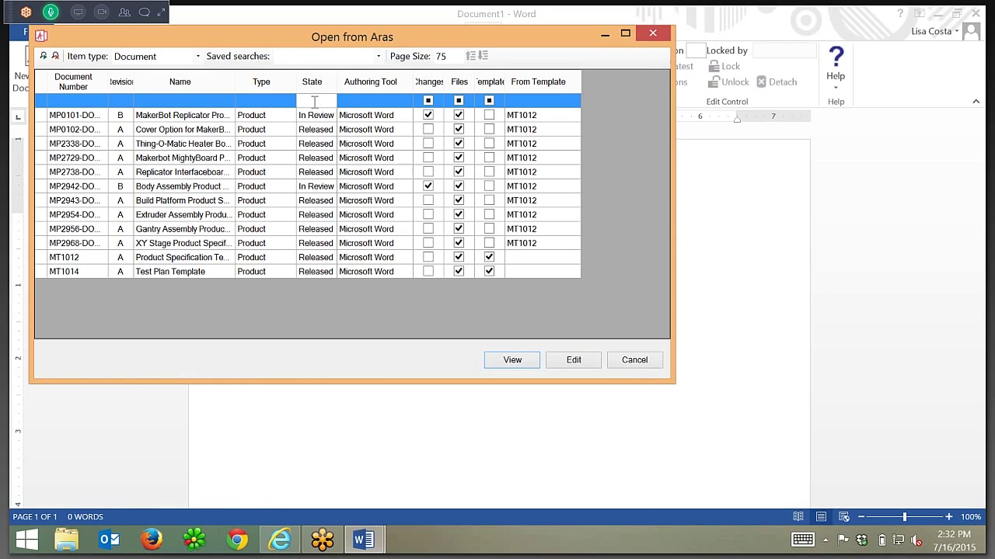
text(rel*)
key(Return)
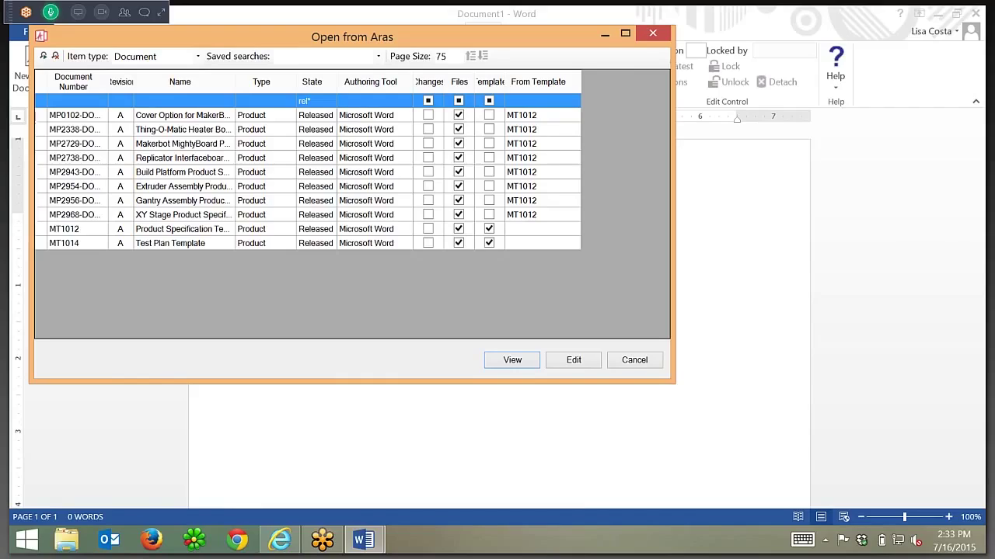
Open the released Cover Option for MakerBot Replicator Product Specification and try to lock it for editing.
click(76, 117)
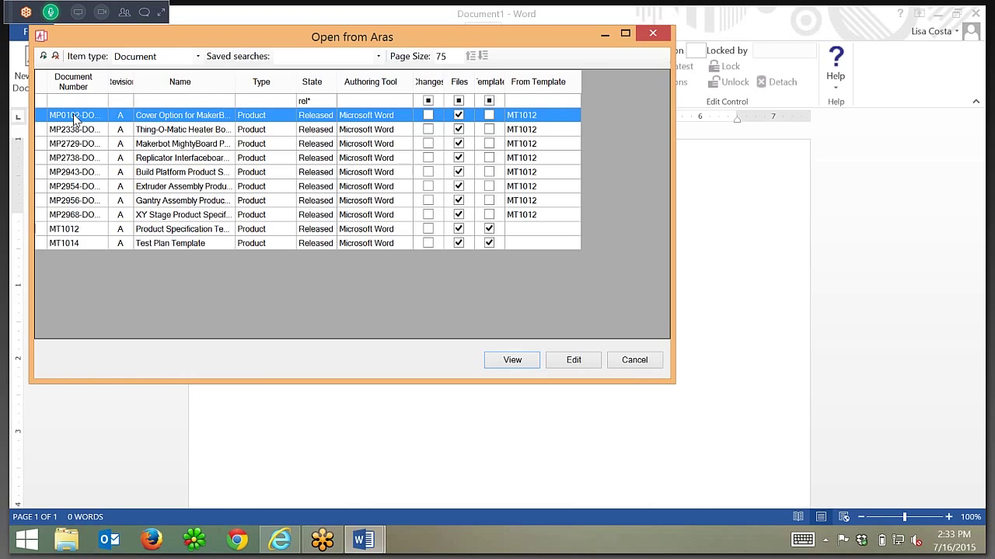
double_click(76, 117)
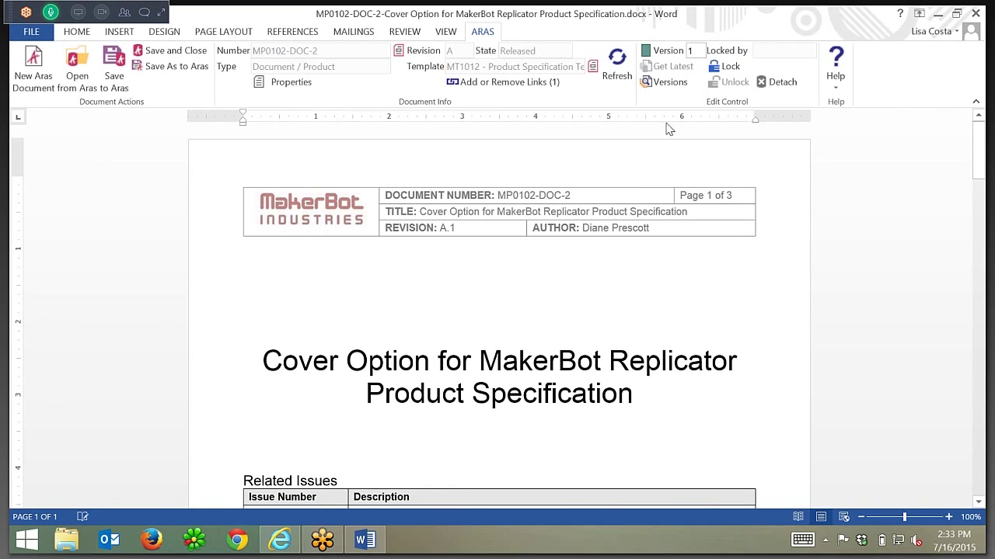
click(728, 69)
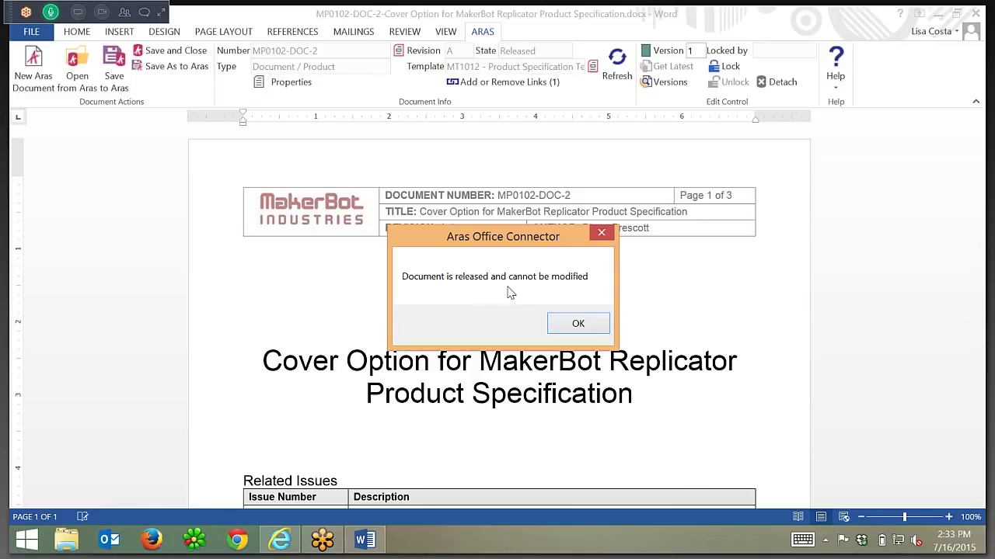
click(569, 325)
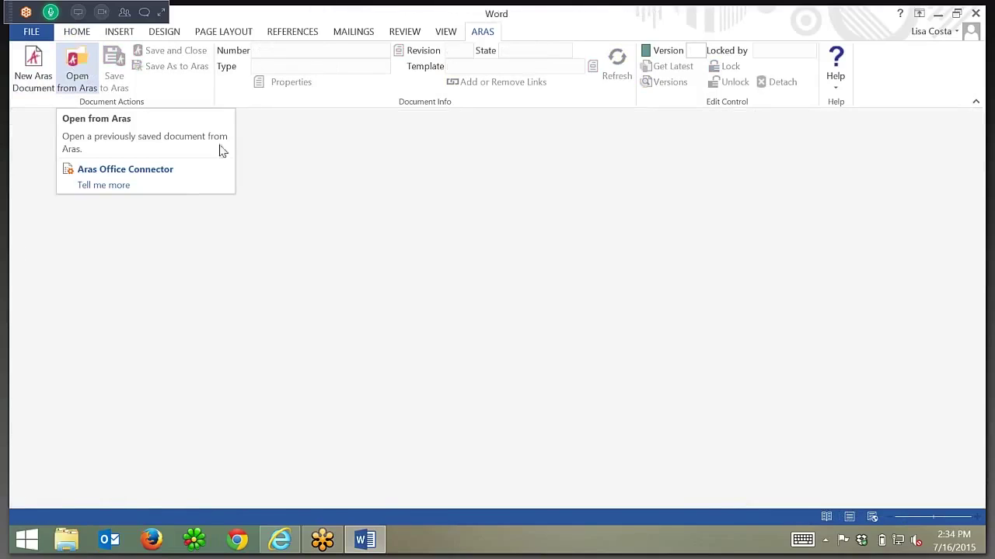
Start a new Aras document of type Document / Product using the MT1014 - Test Plan Template.
click(35, 67)
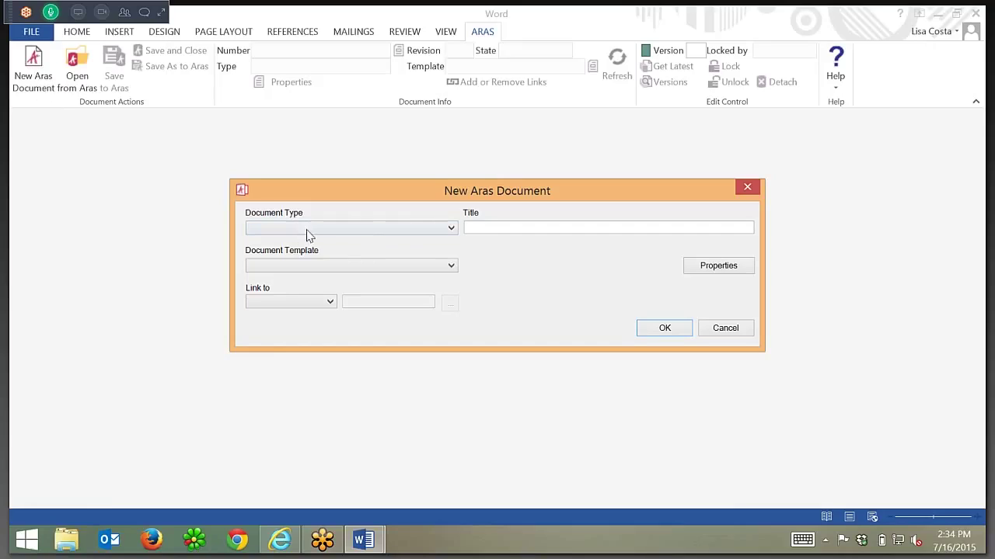
click(350, 231)
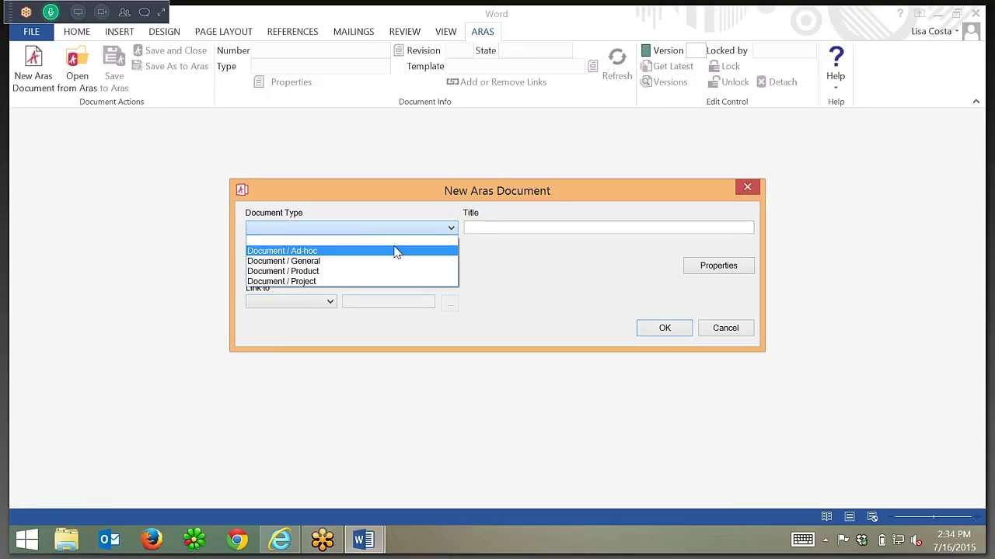
click(302, 271)
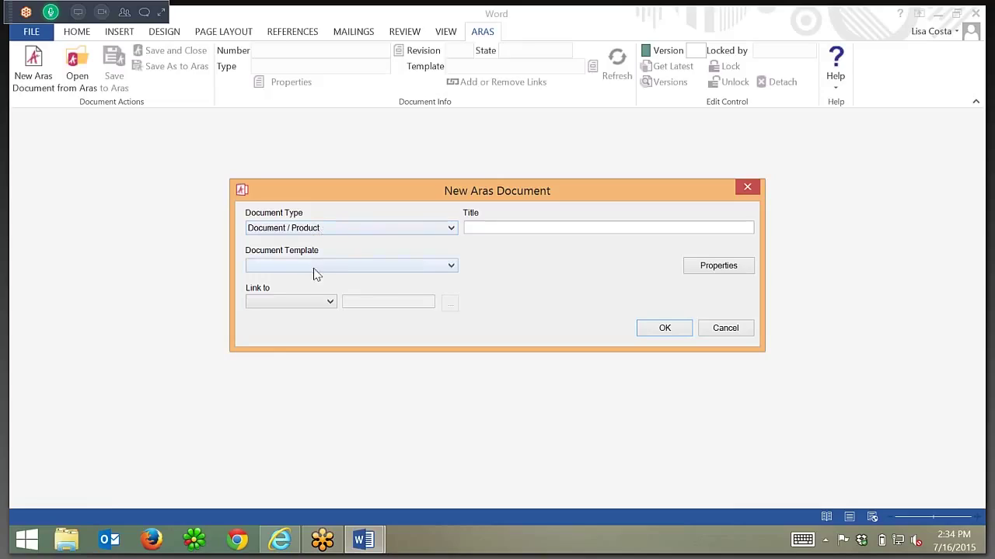
click(314, 266)
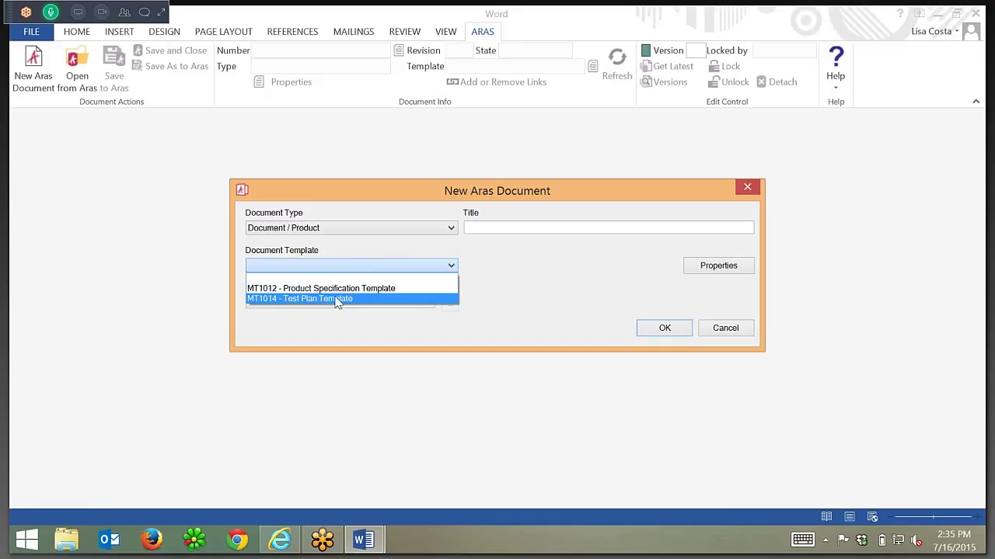
click(333, 300)
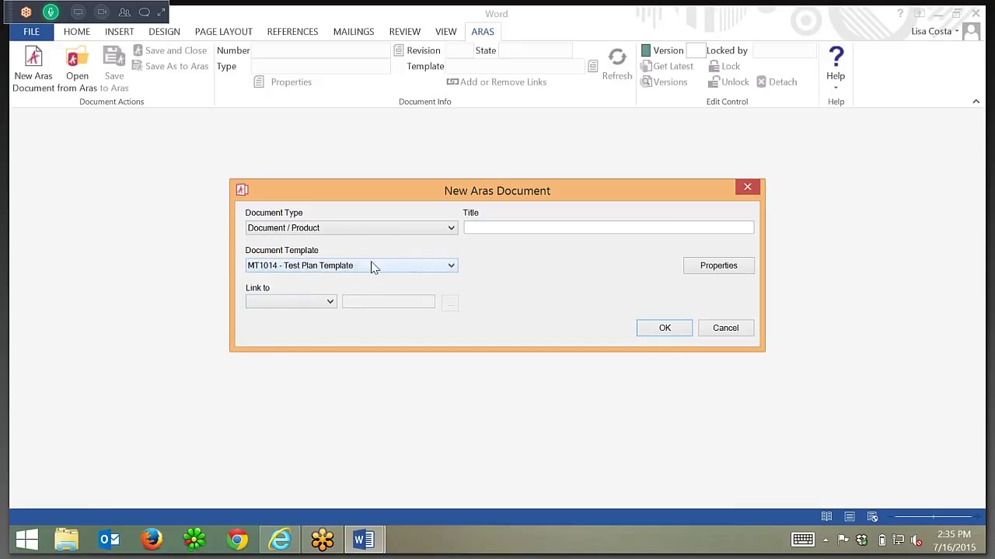
Link the new document to the Extruder part MP2954, searching parts by the name "ext*".
click(294, 307)
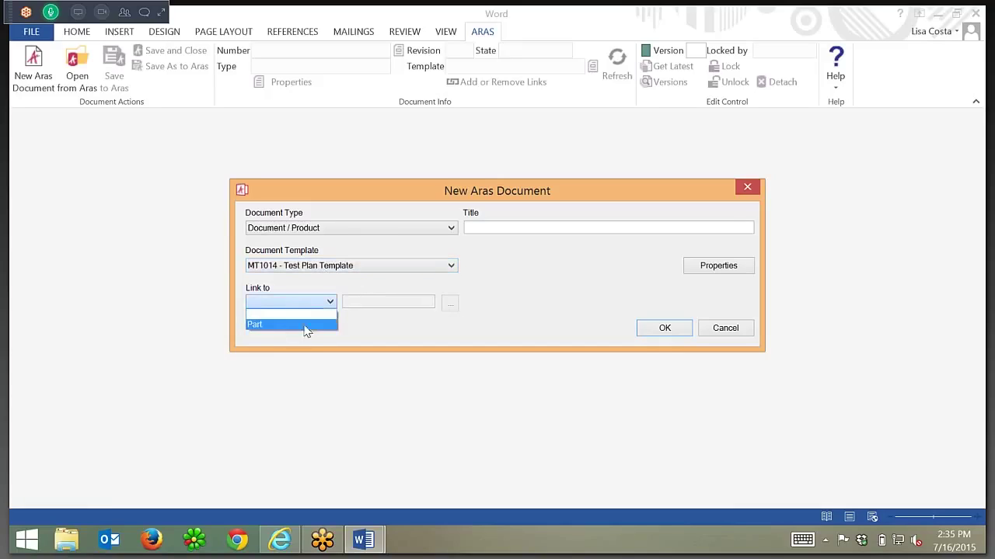
click(303, 326)
click(450, 305)
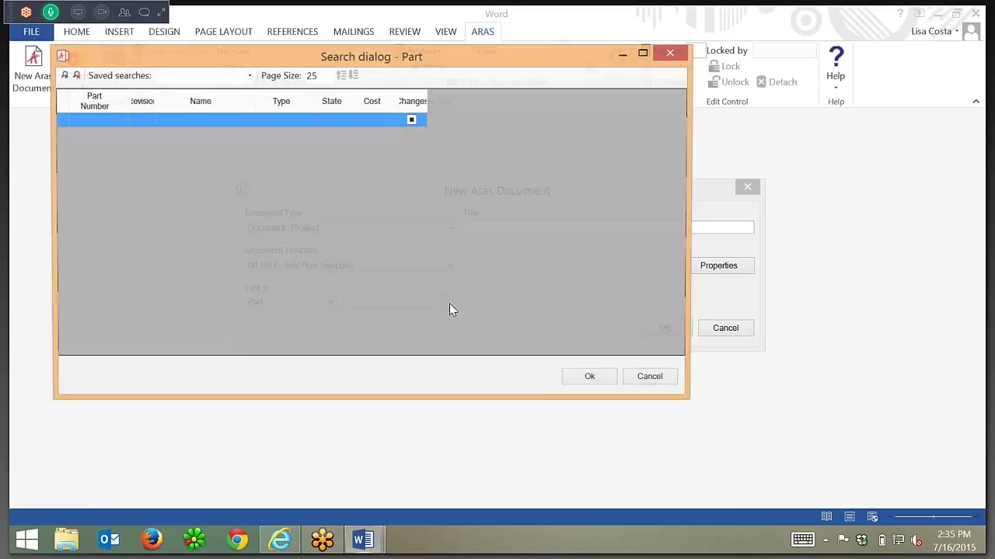
click(89, 122)
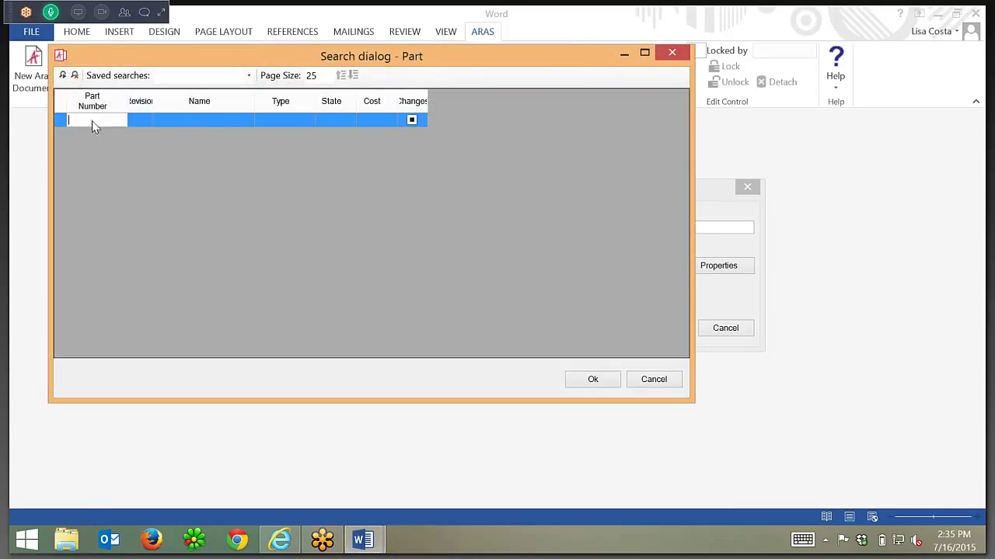
click(212, 120)
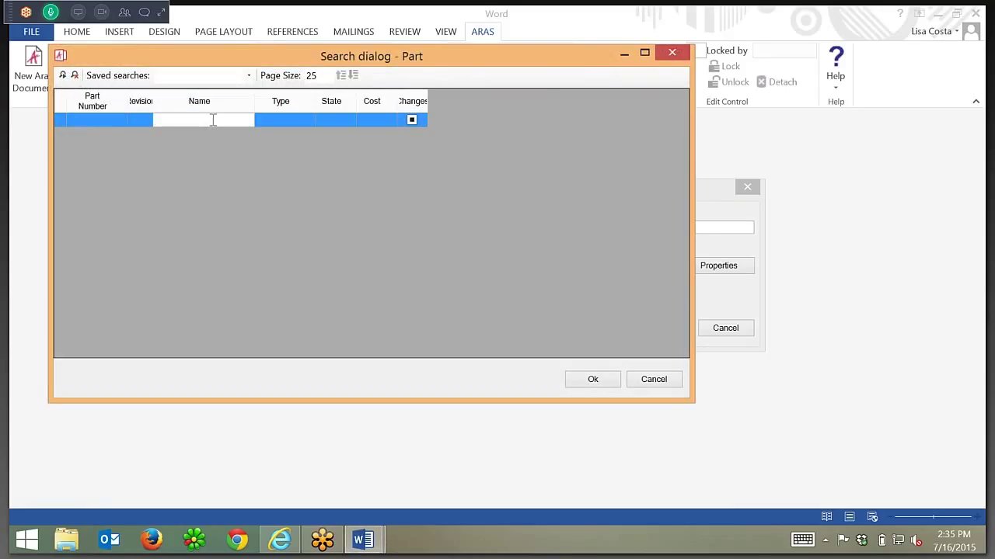
text(ext*)
key(Return)
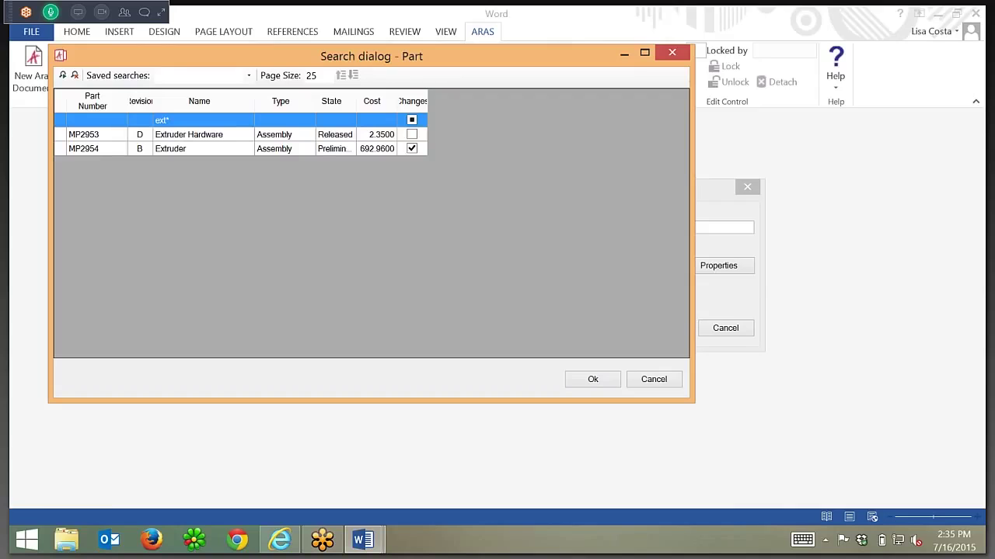
click(94, 151)
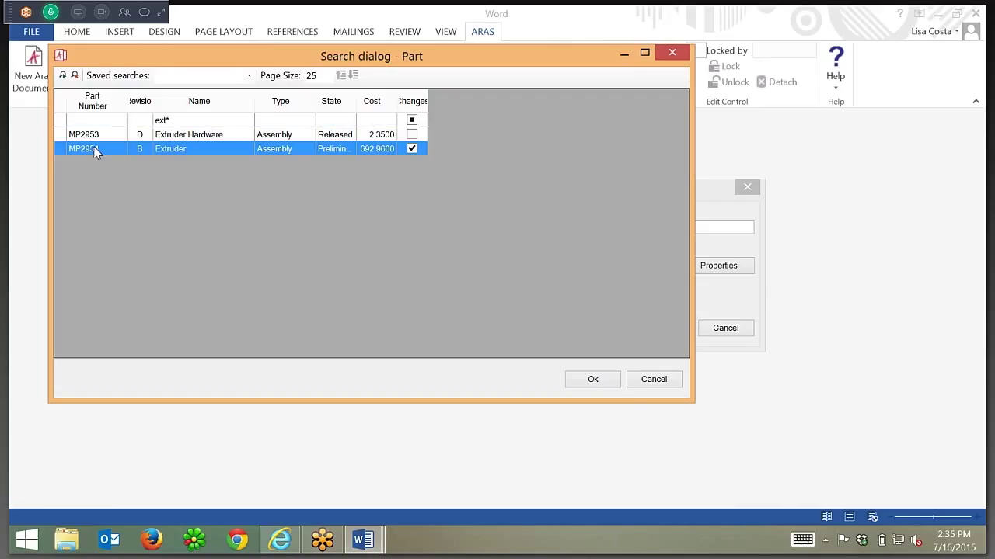
click(592, 380)
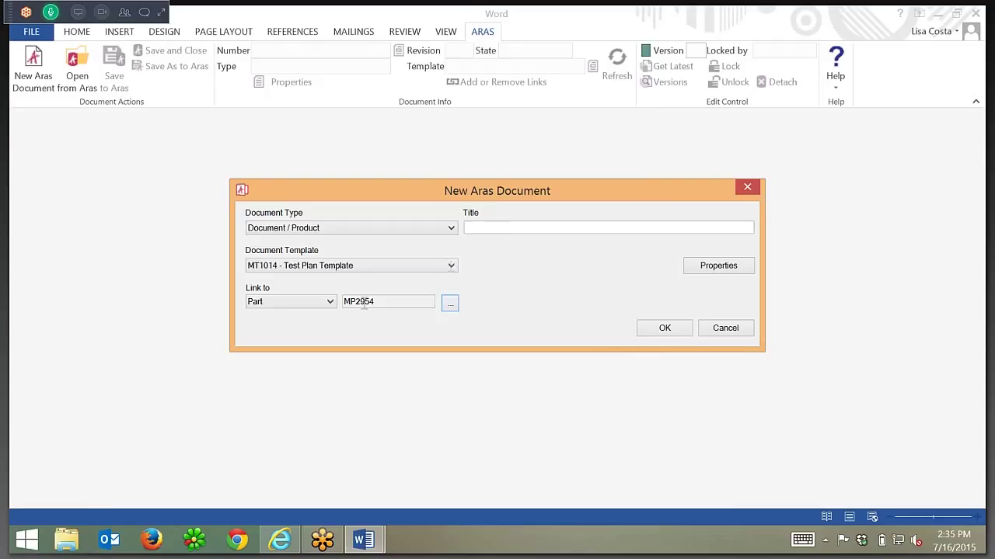
Title the new document "Test Plan for Extruder" and create it from the template.
click(509, 237)
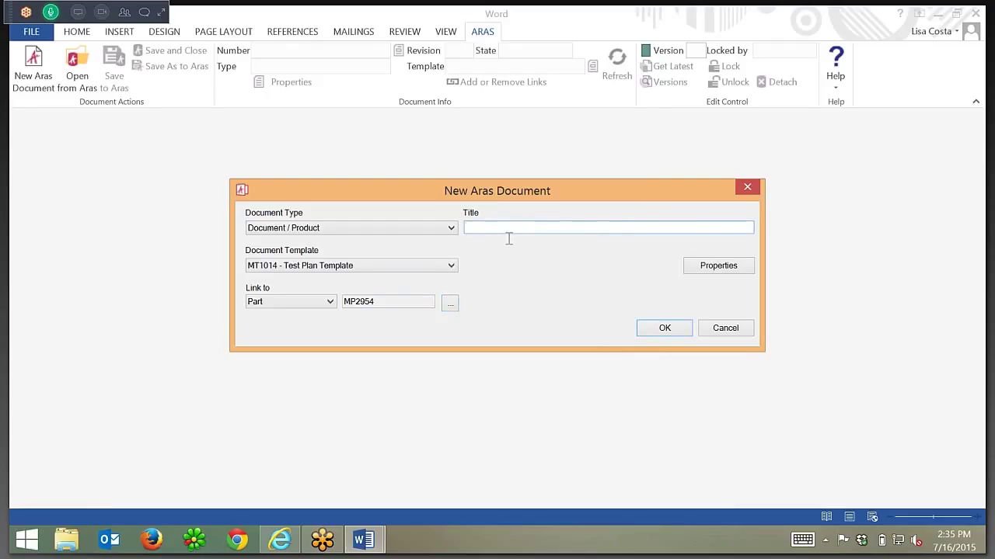
text(Test Plan for Extruder)
click(663, 332)
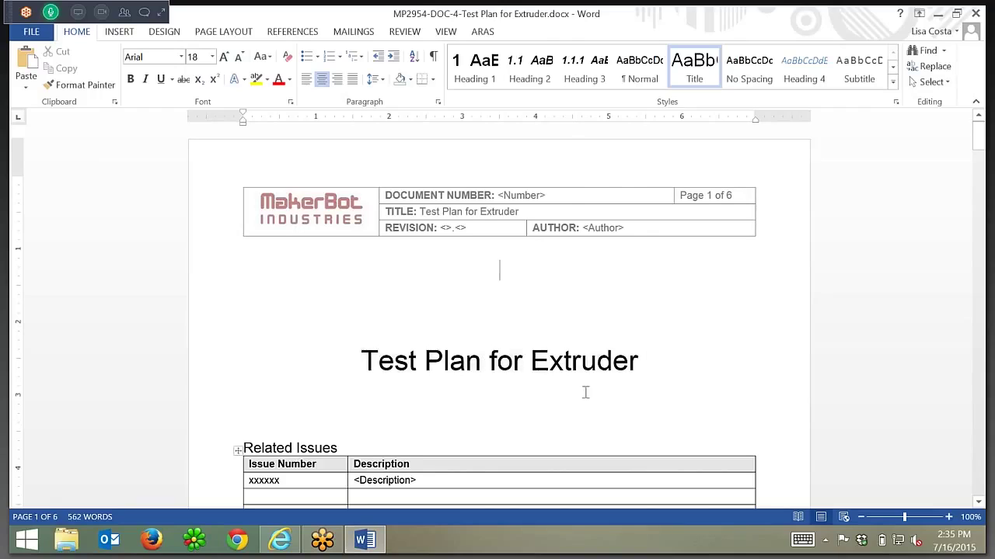
scroll(581, 387, down, 1)
scroll(581, 387, up, 1)
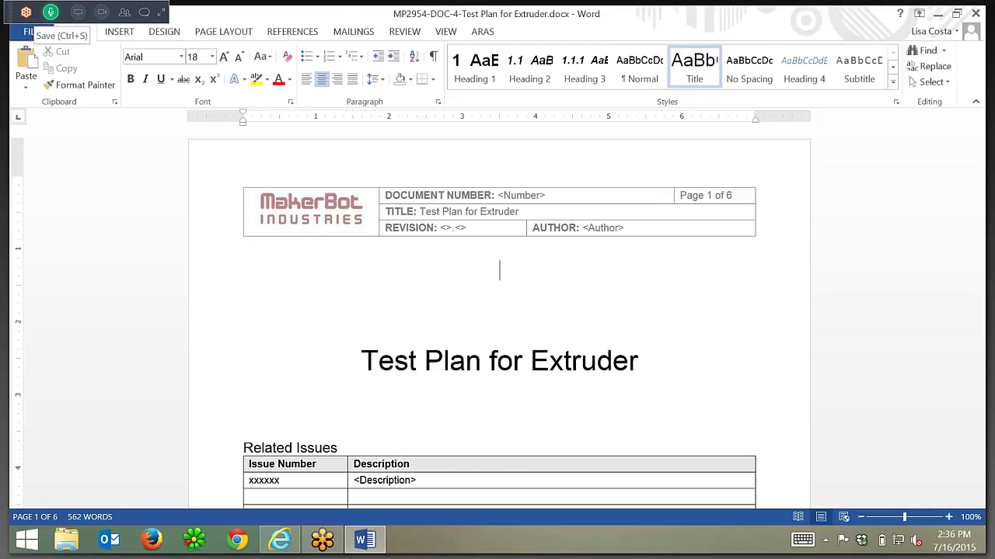
Save the extruder test plan to Aras and check it in with Save and Close, using the comment "good stuff".
click(482, 34)
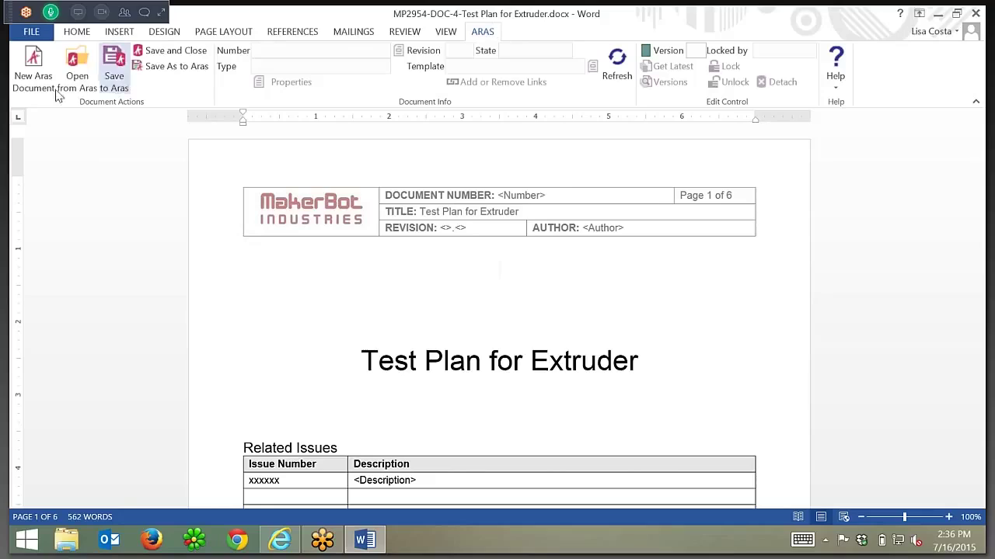
click(118, 68)
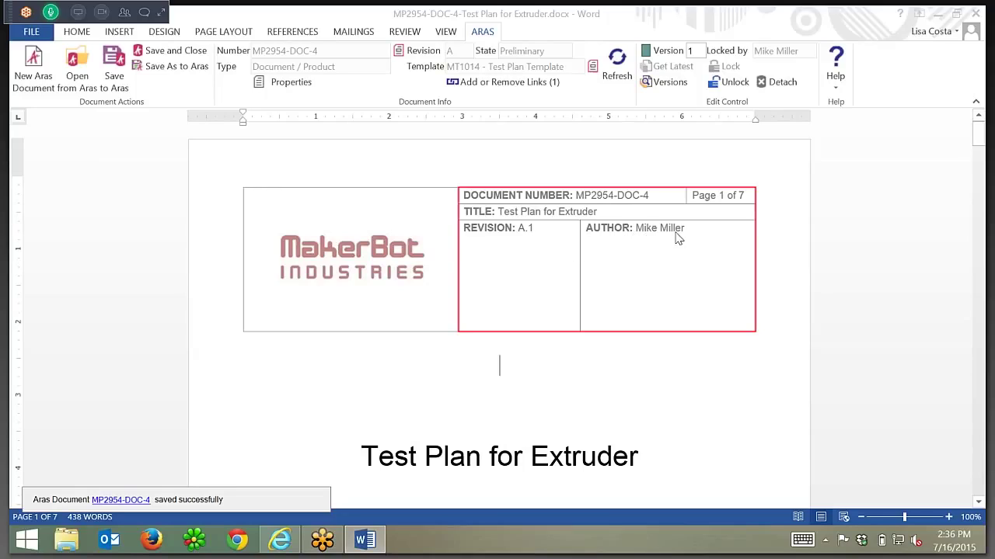
click(176, 50)
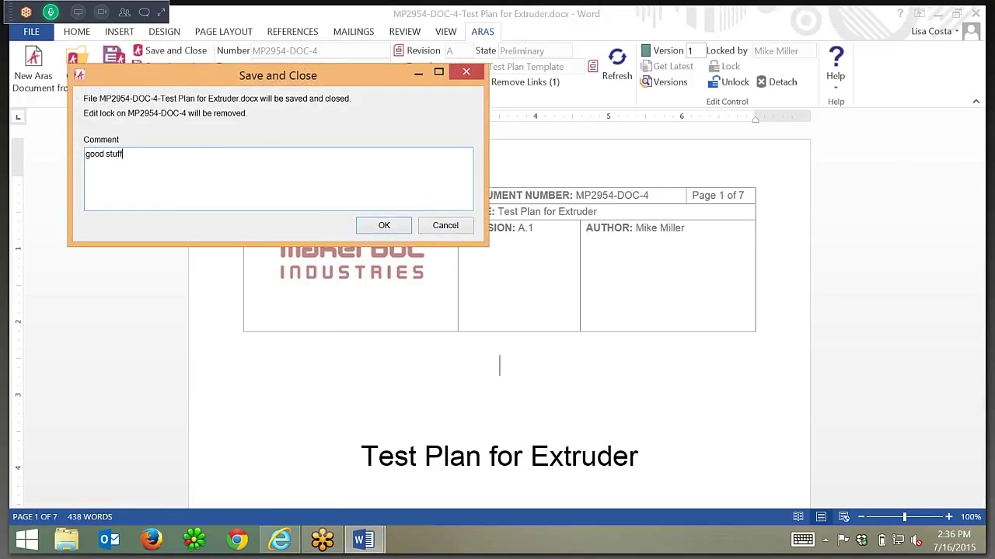
click(383, 225)
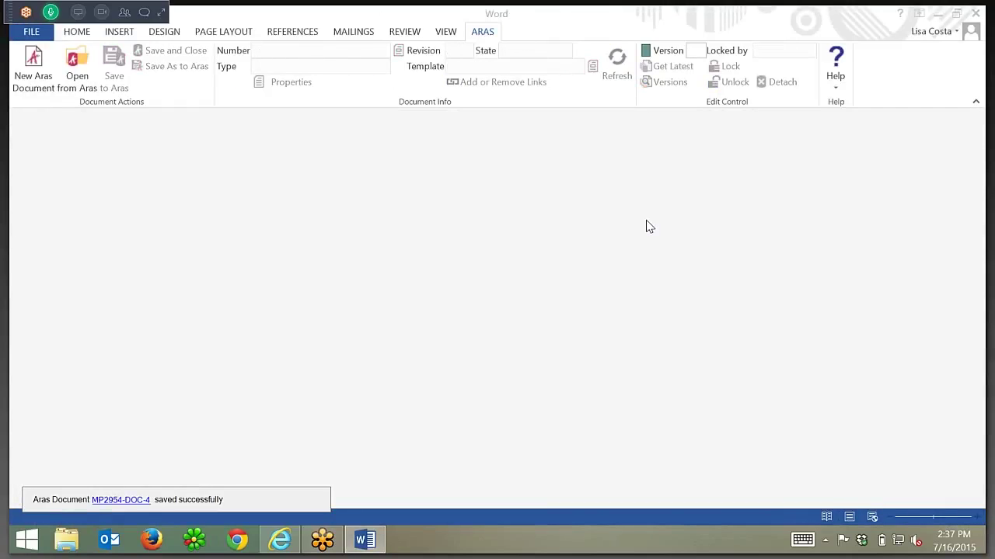
Switch to Aras Innovator in Internet Explorer and search the parts by the name "ext*".
click(282, 538)
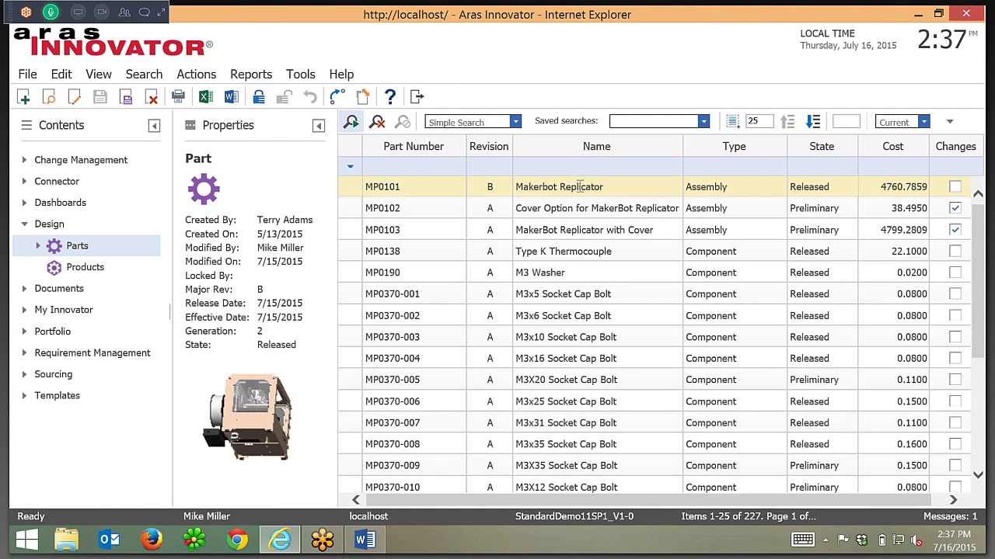
click(576, 163)
text(ext*)
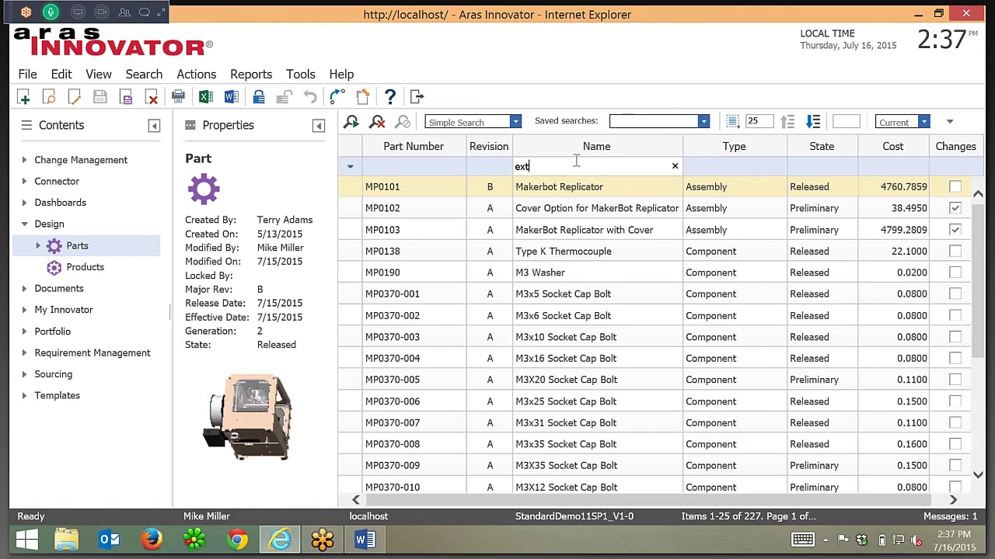
key(Return)
Open the item form of the Extruder assembly, part MP2954.
ctrl+click(548, 206)
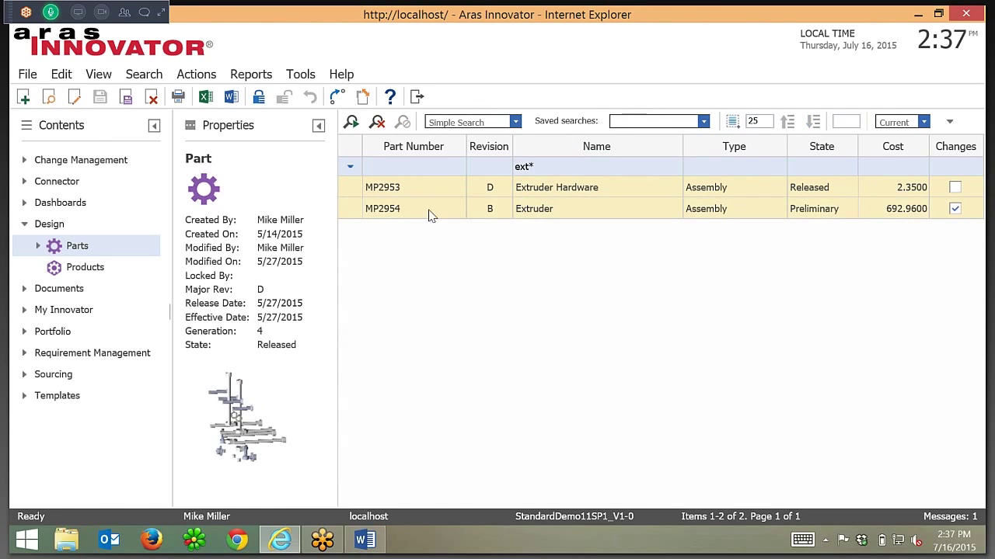
click(548, 208)
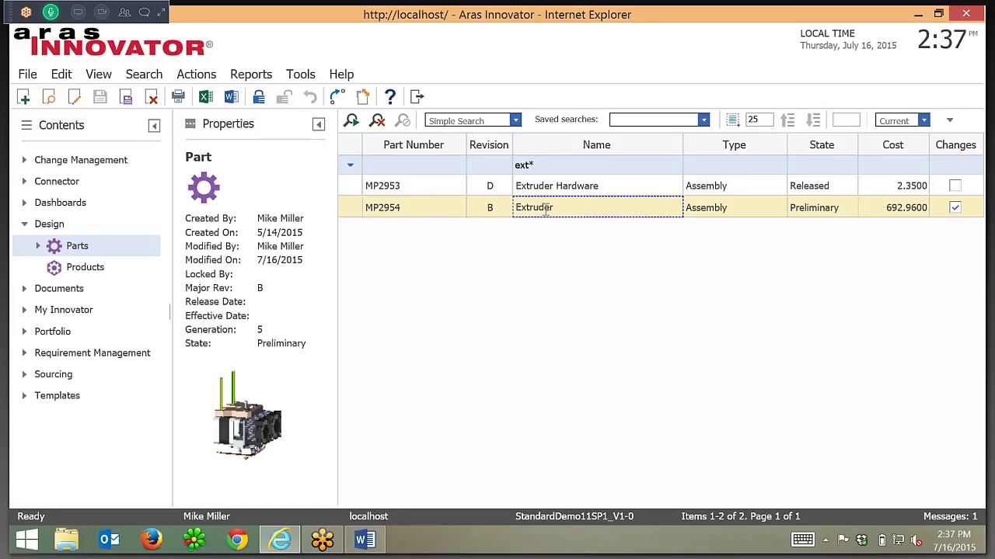
double_click(428, 208)
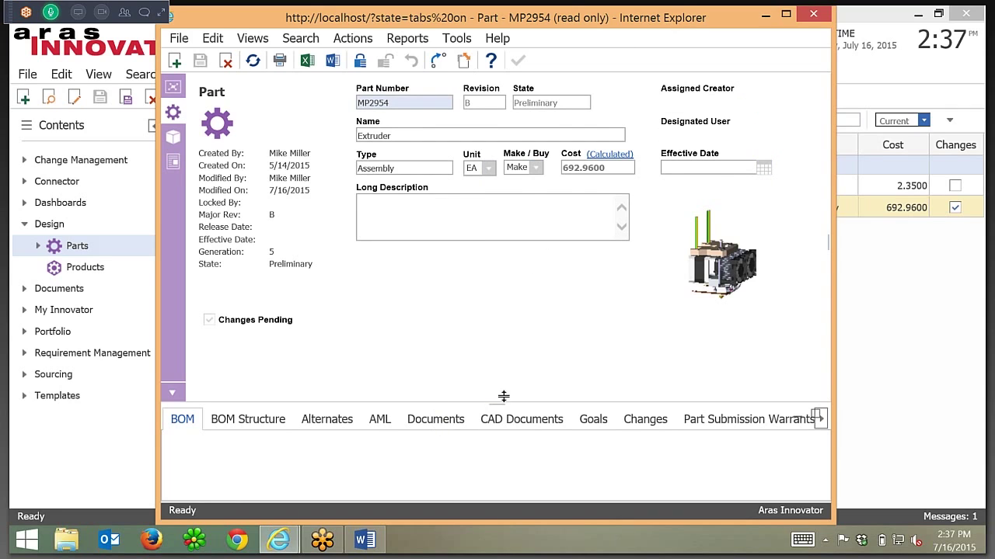
List the Extruder part's related documents in an enlarged relationships area and open the document "Test Plan for Extruder".
drag(497, 402, 491, 334)
click(432, 350)
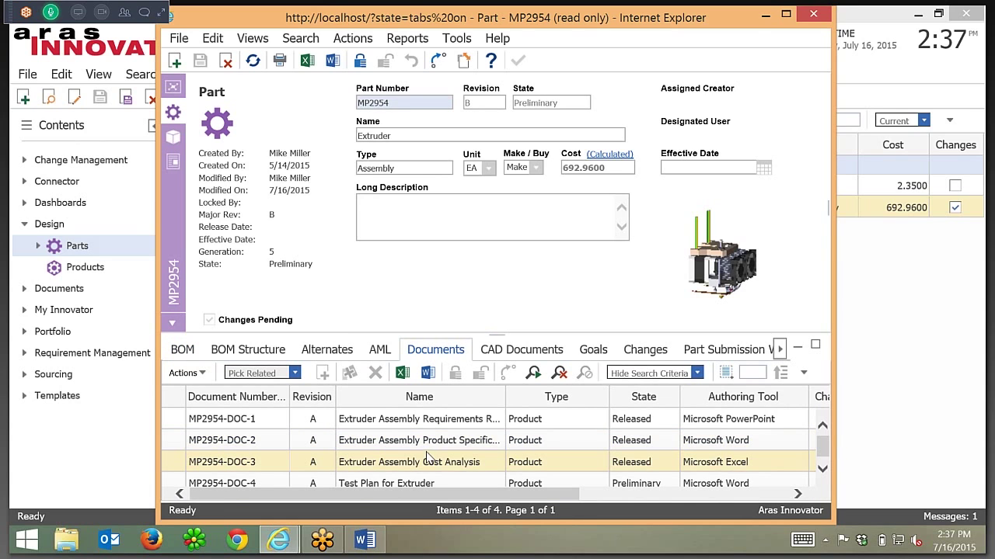
scroll(426, 457, down, 1)
scroll(426, 457, down, 1)
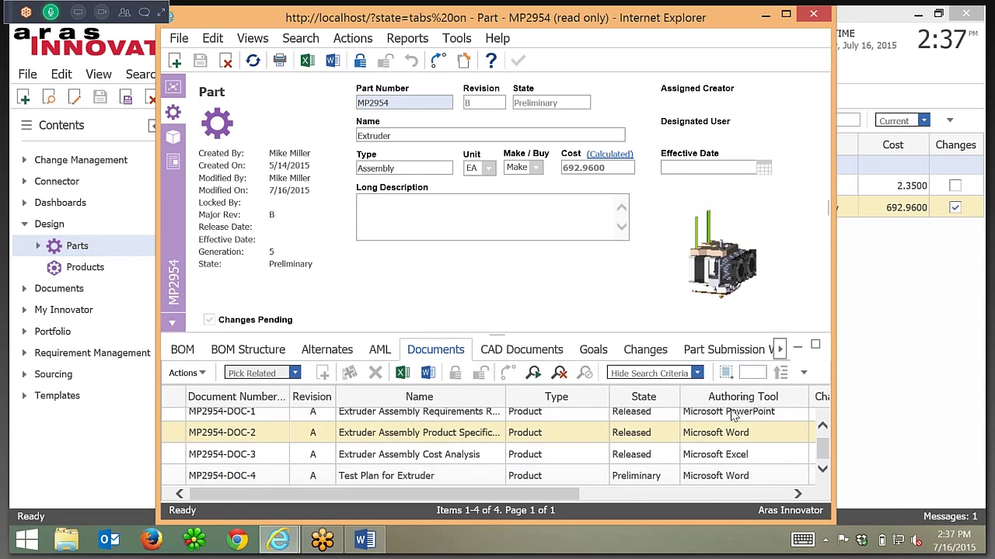
click(264, 475)
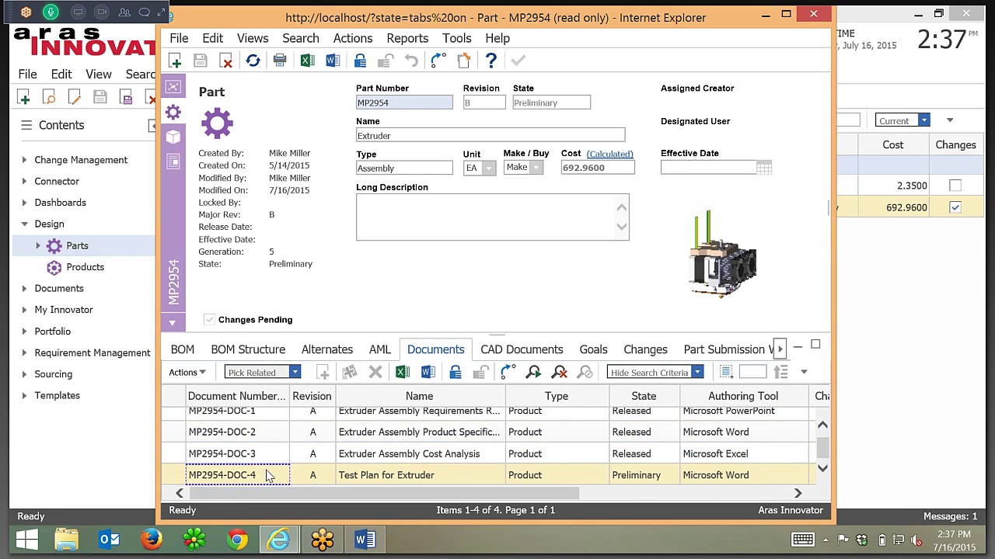
double_click(266, 475)
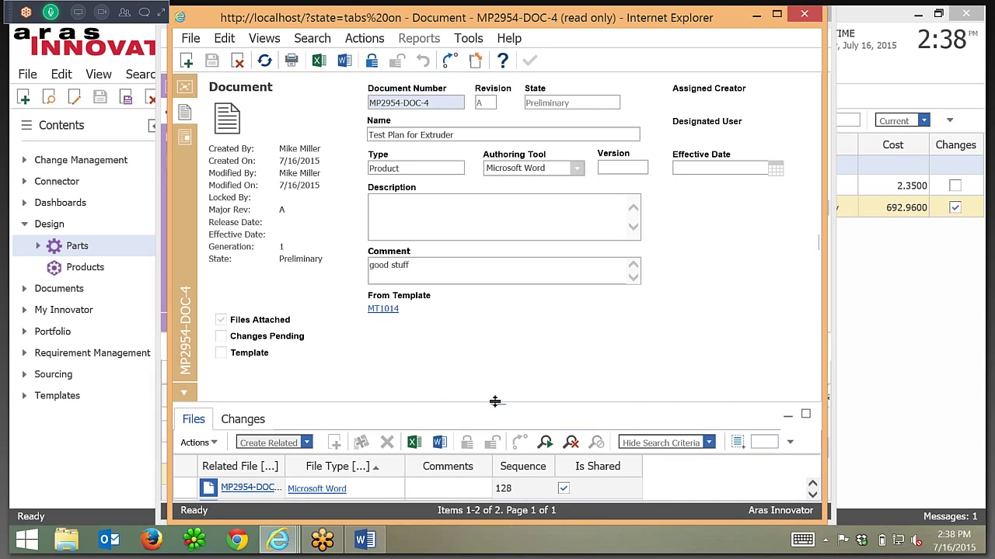
Enlarge the test plan's attached files list and examine the document file in the built-in viewer.
drag(490, 407, 491, 360)
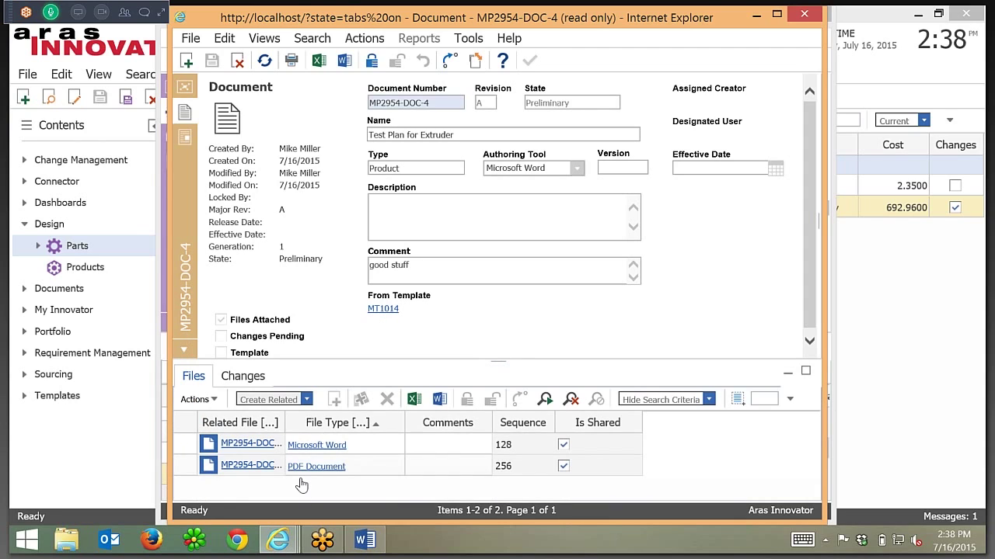
drag(265, 466, 274, 476)
click(184, 138)
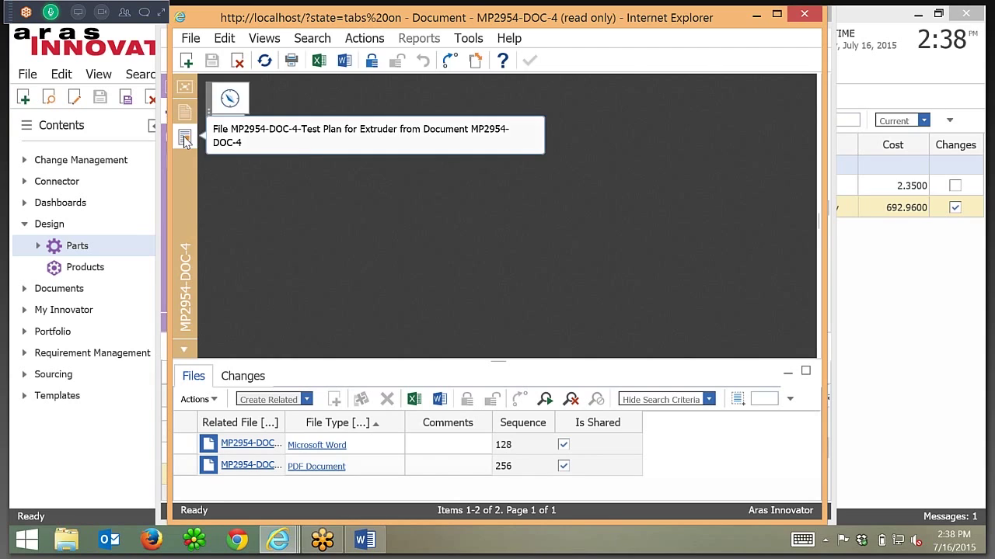
scroll(808, 253, down, 5)
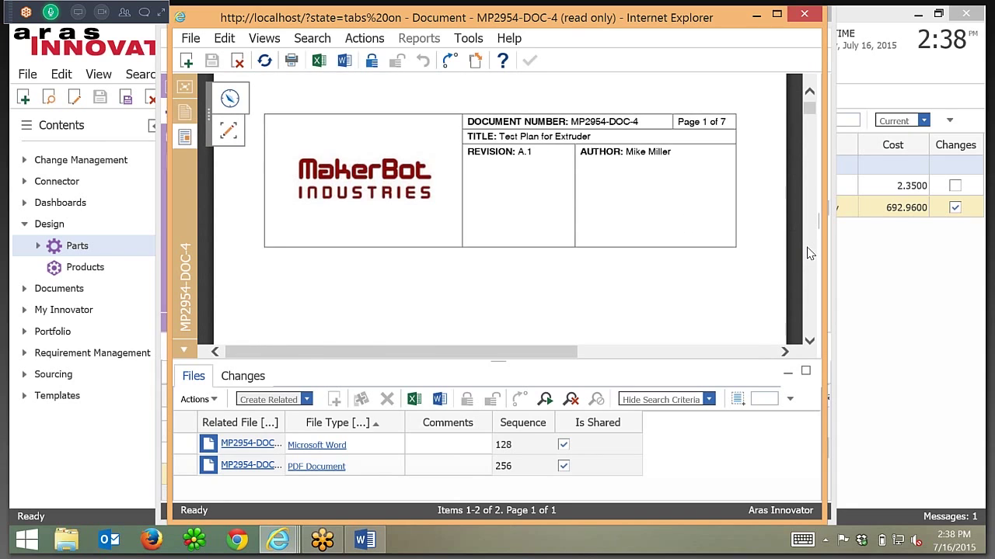